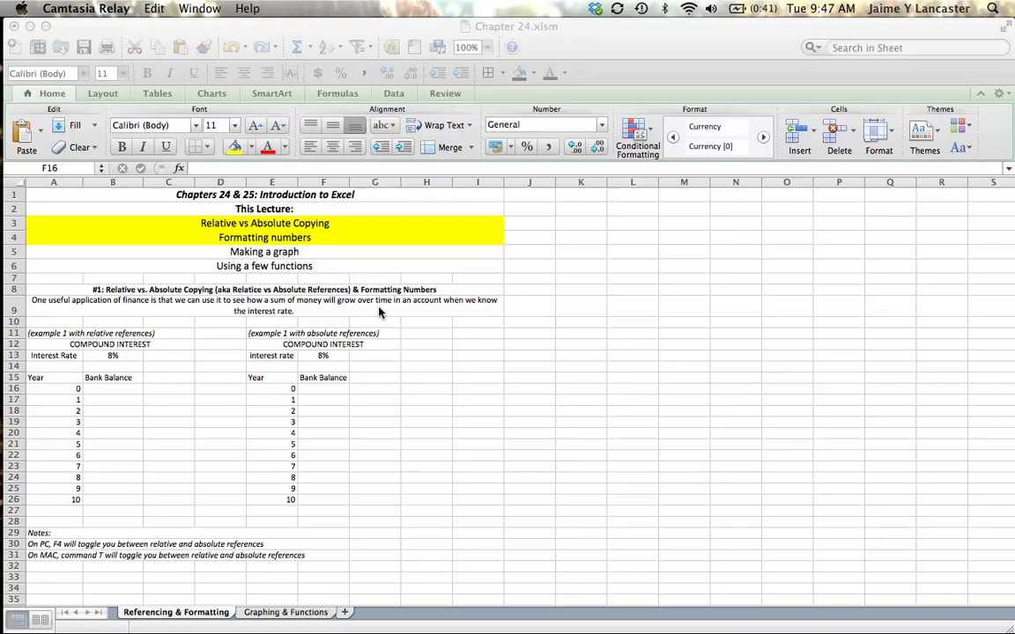
Step: Point out the topics: relative vs absolute copying, formatting numbers, making a graph, using functions
{"action": "left_click", "coordinate": [340, 228]}
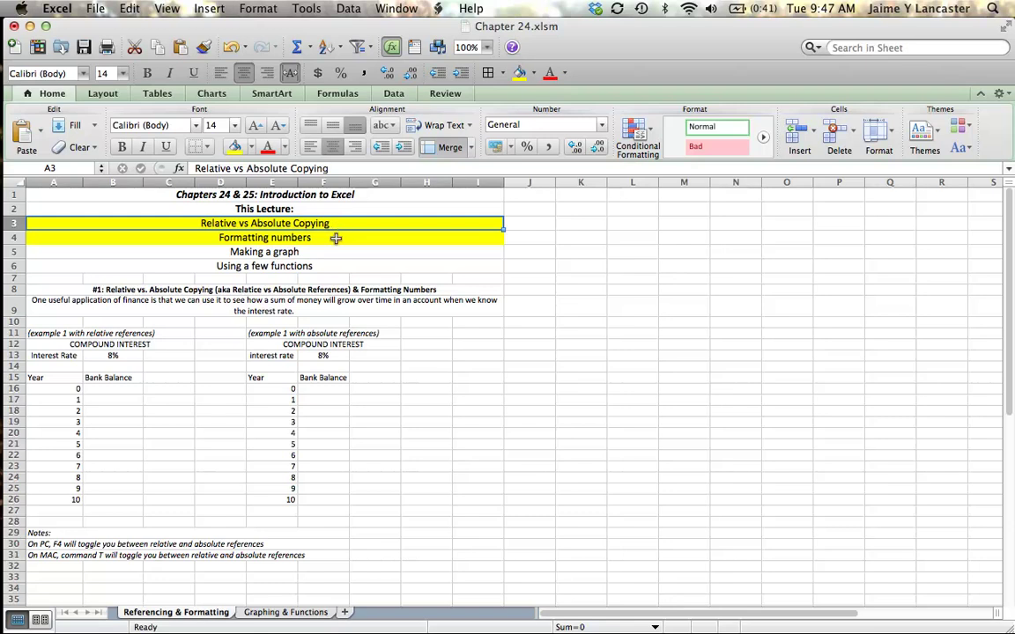
{"action": "left_click", "coordinate": [336, 238]}
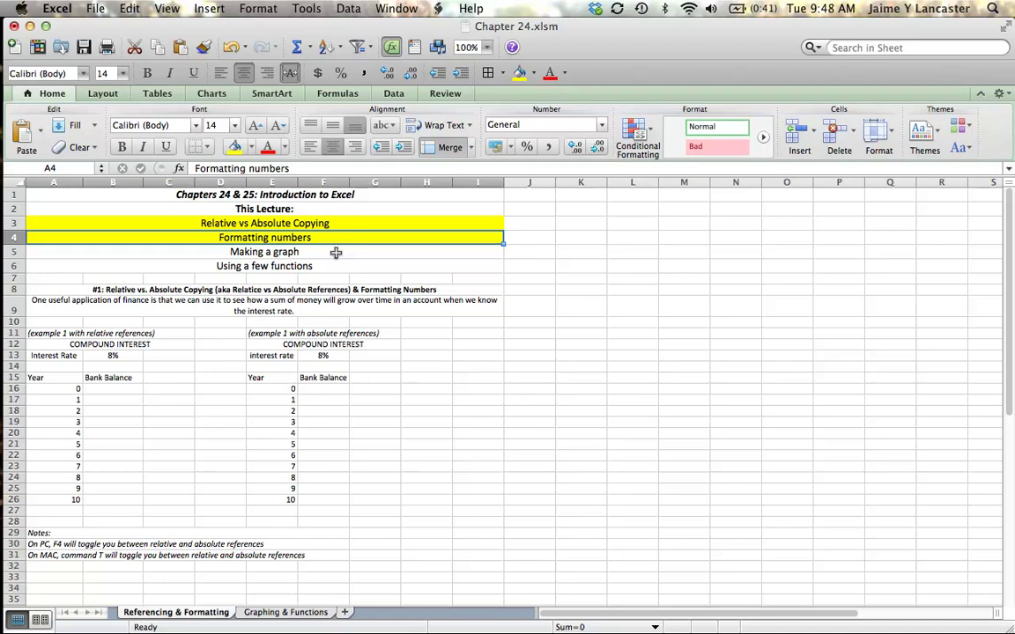
{"action": "left_click", "coordinate": [336, 252]}
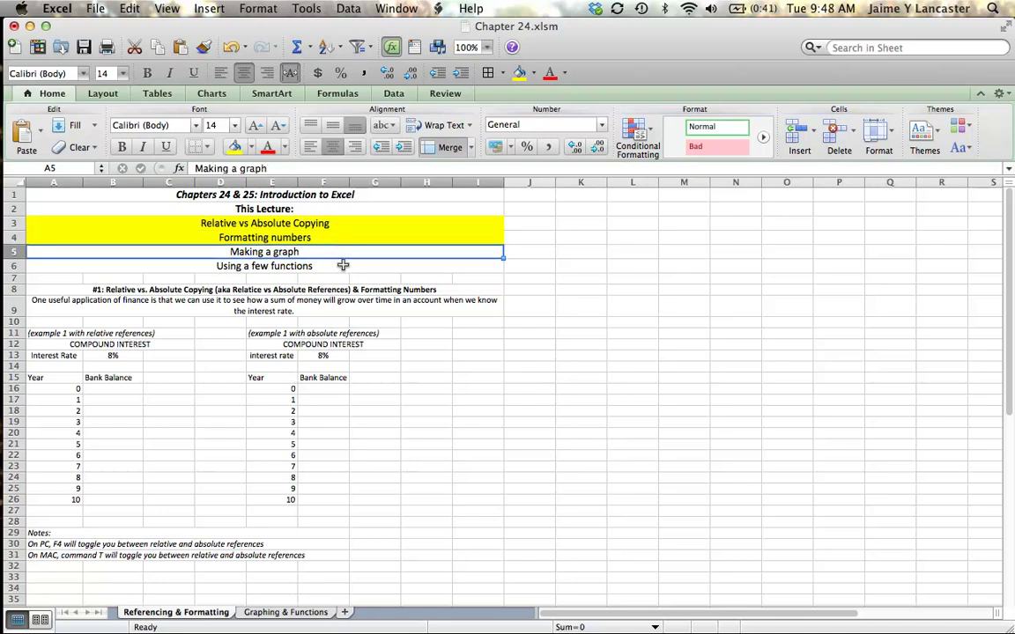
{"action": "left_click", "coordinate": [343, 266]}
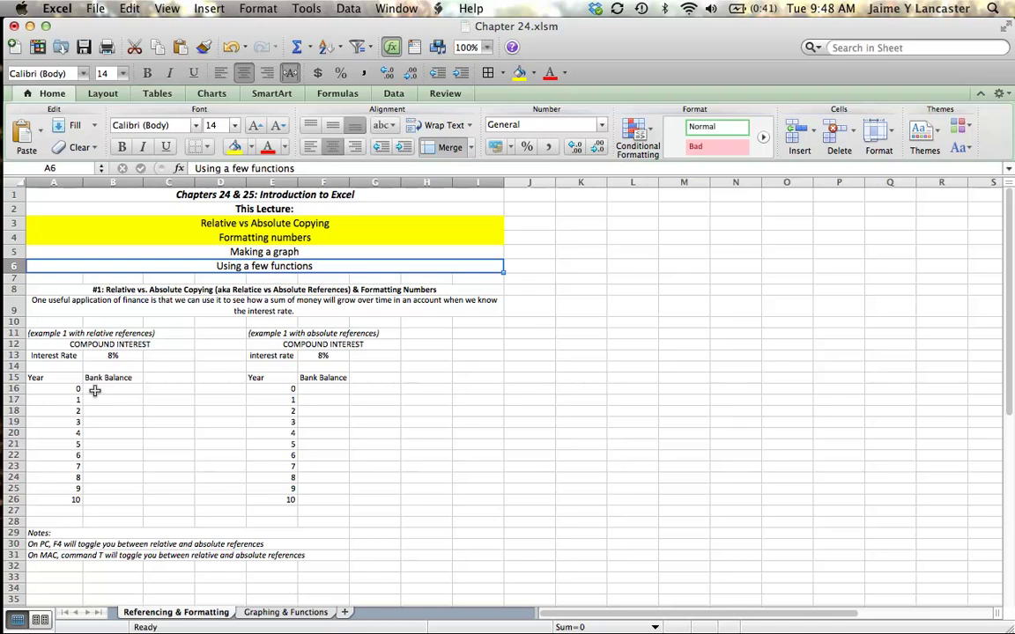
Step: Enter 10000 in B16 as the year 0 balance, check the 8% rate, and begin B17's formula
{"action": "left_click", "coordinate": [94, 390]}
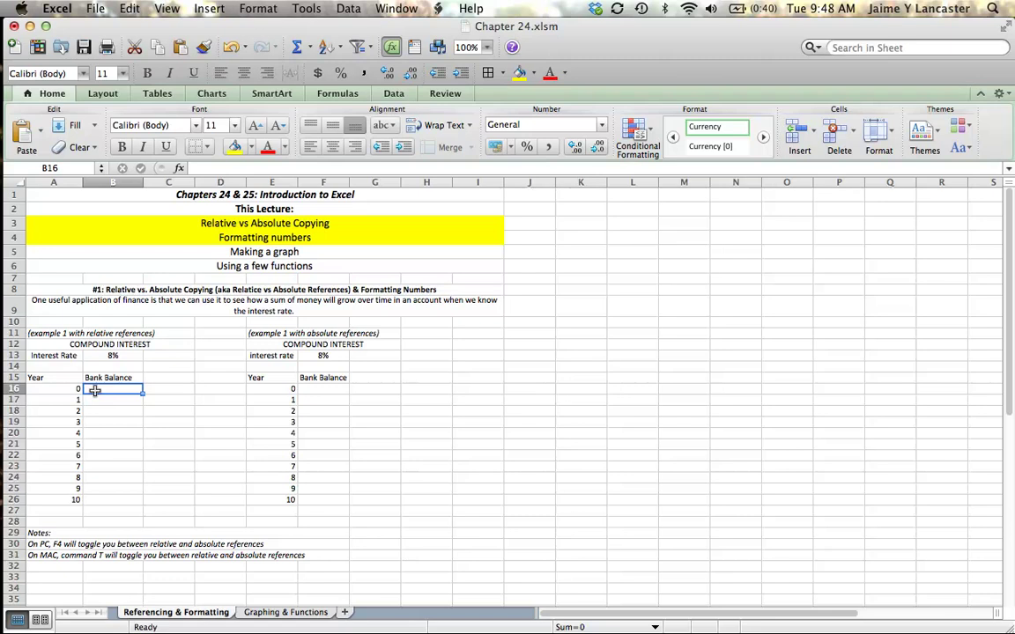
{"action": "type", "text": "10000"}
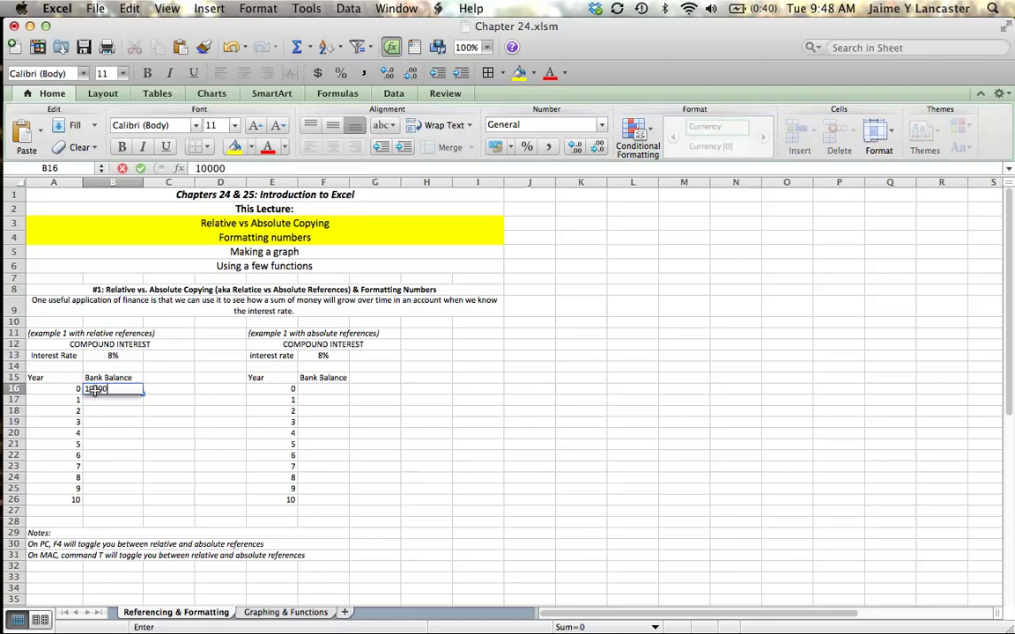
{"action": "left_click", "coordinate": [120, 358]}
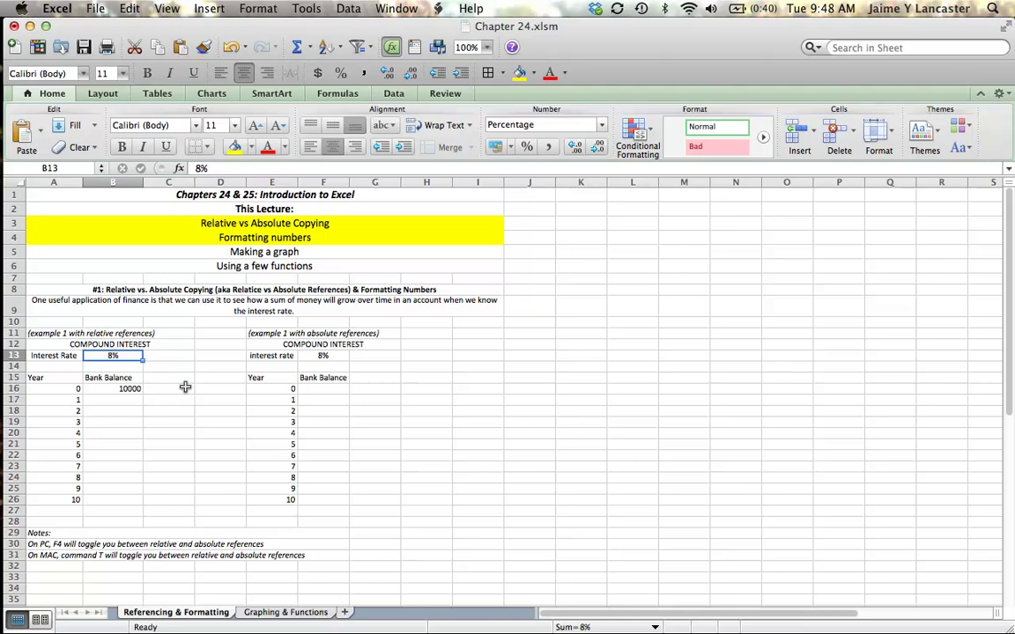
{"action": "left_click", "coordinate": [128, 400]}
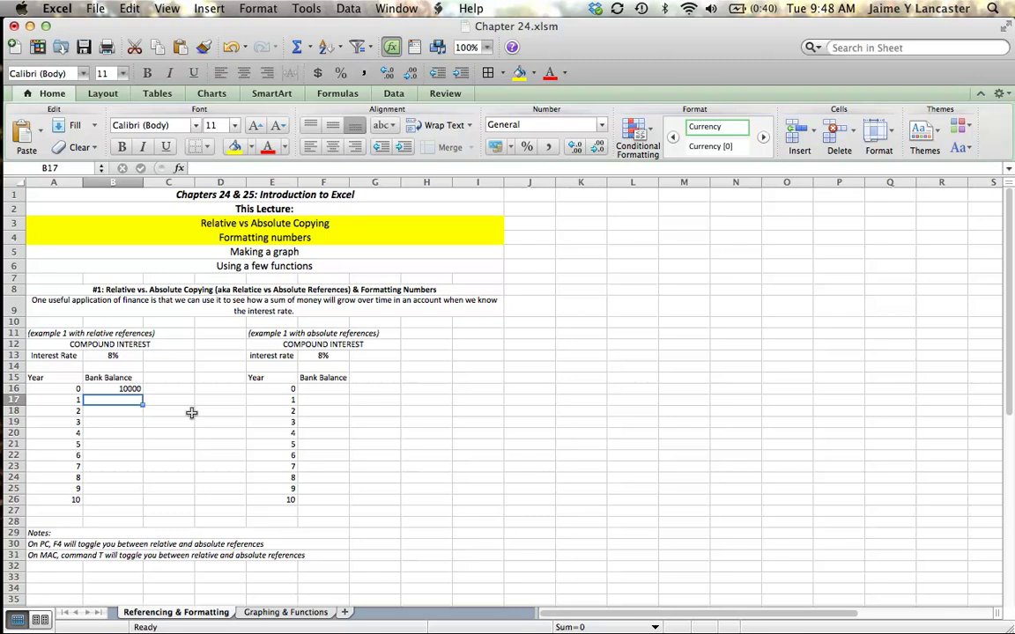
{"action": "type", "text": "="}
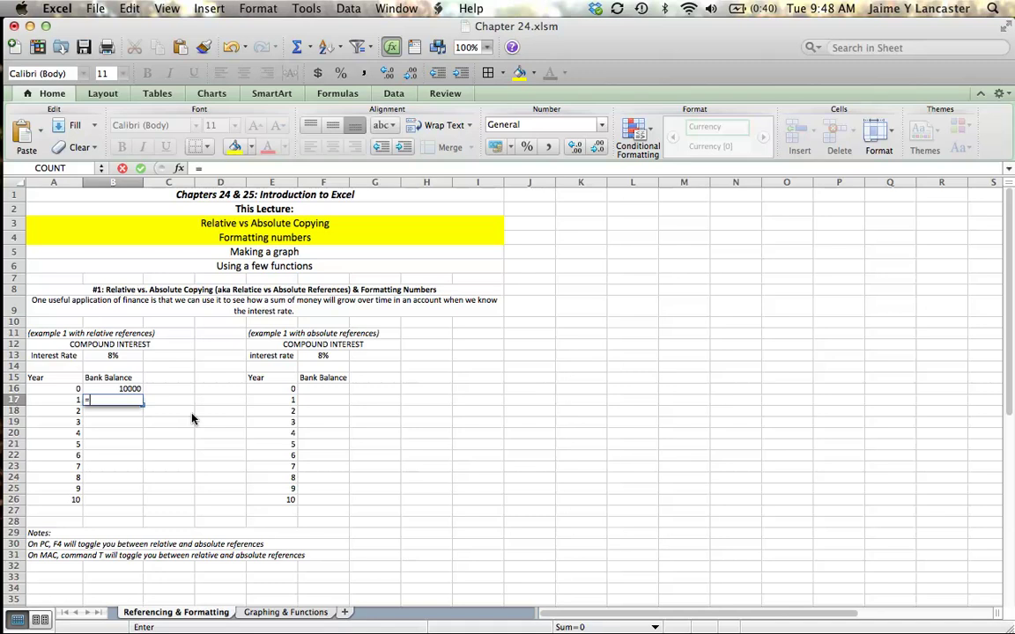
Step: Enter =B16*(1+8%) in B17 so year 1 shows 10800
{"action": "left_click", "coordinate": [121, 391]}
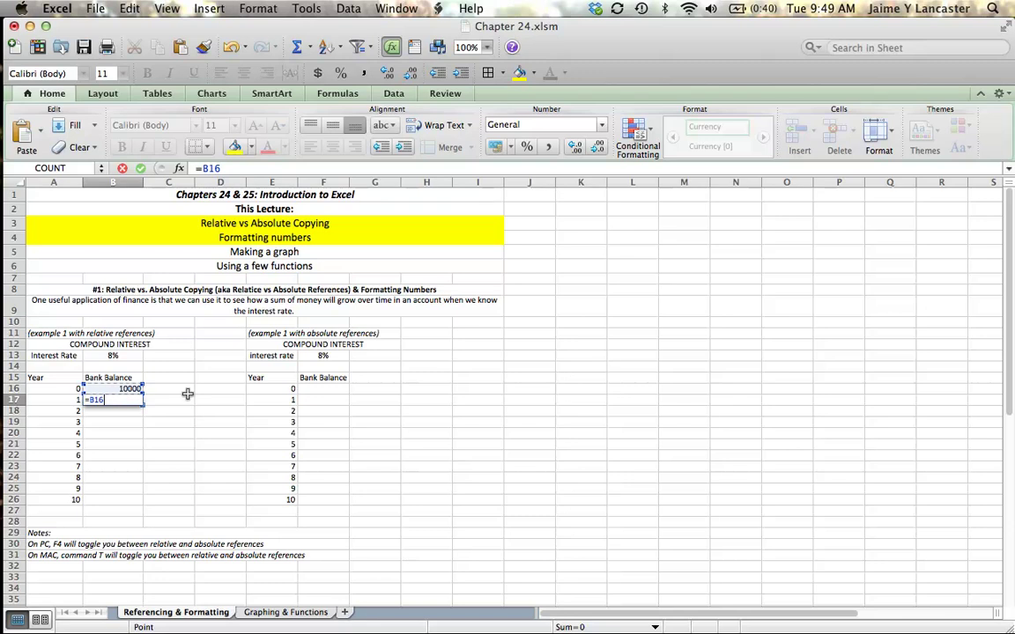
{"action": "type", "text": "*(1+8%)"}
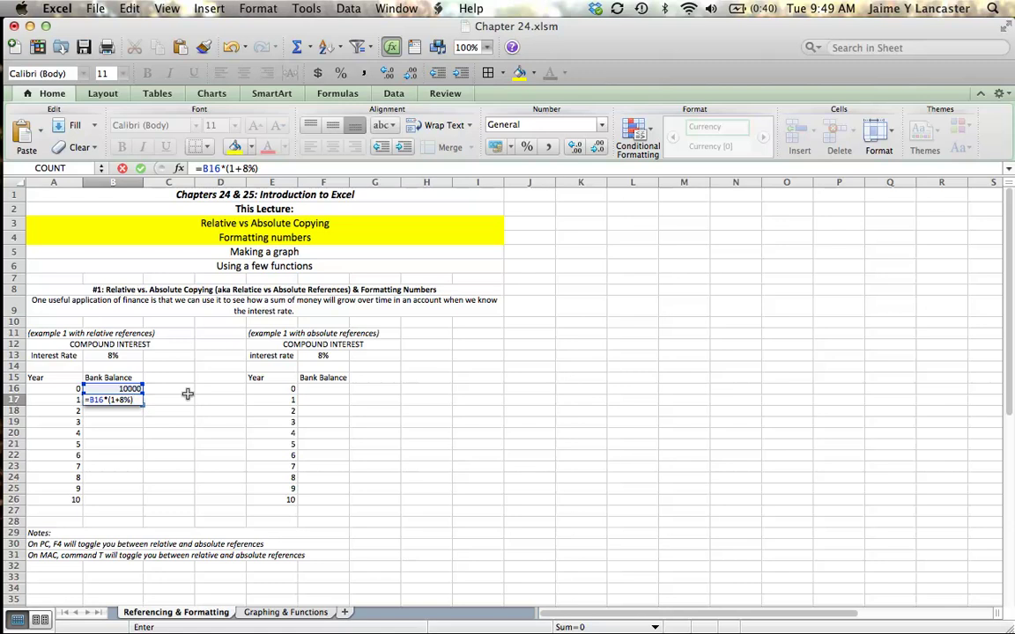
{"action": "key", "text": "Return"}
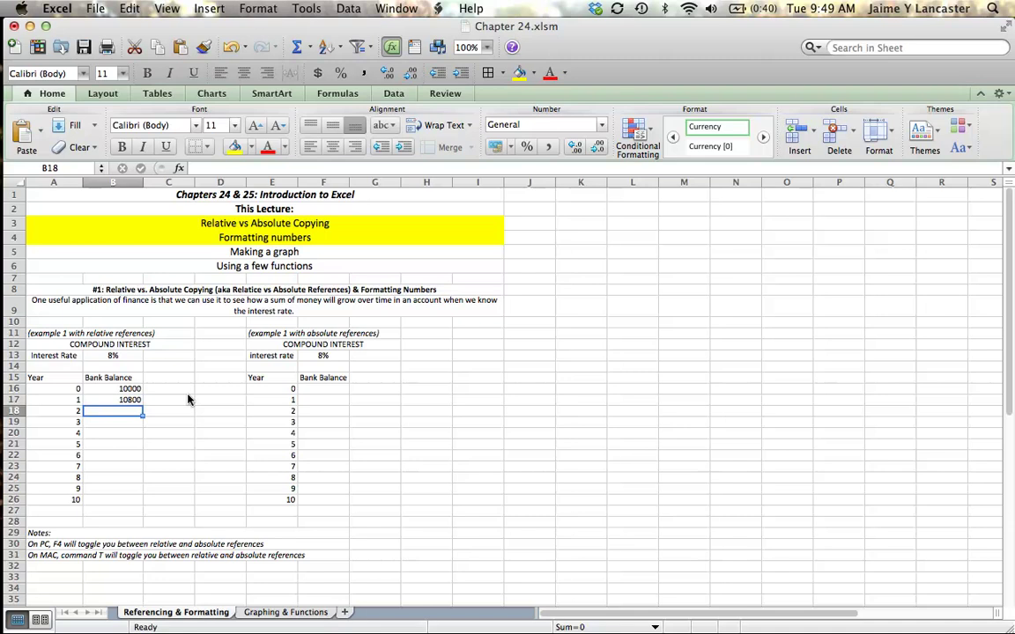
{"action": "left_click", "coordinate": [126, 400]}
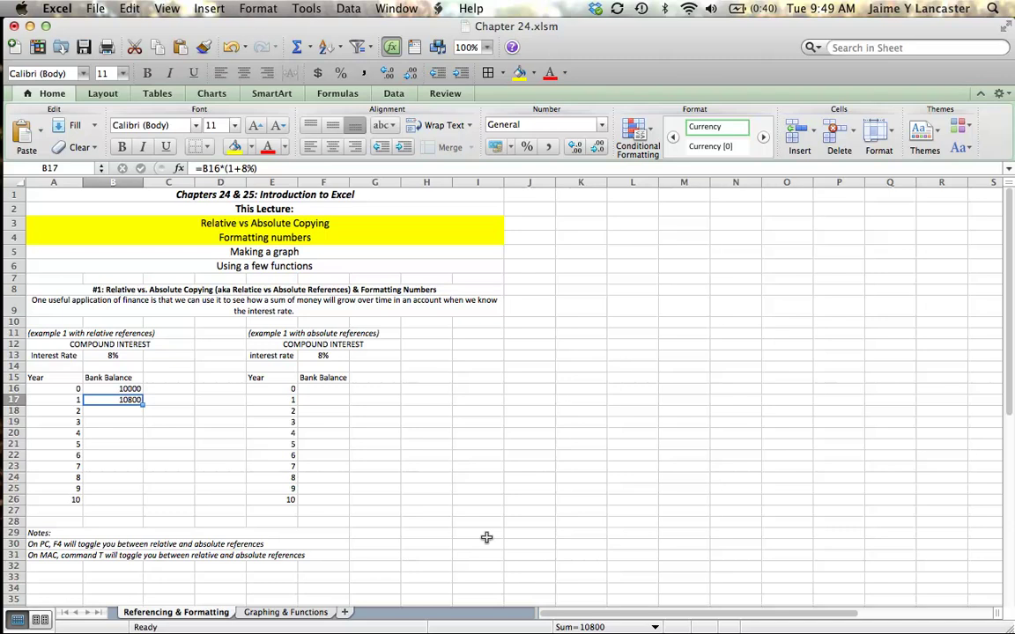
Step: Enter =B17*(1+8%) in B18 for a year 2 balance of 11664
{"action": "left_click", "coordinate": [114, 500]}
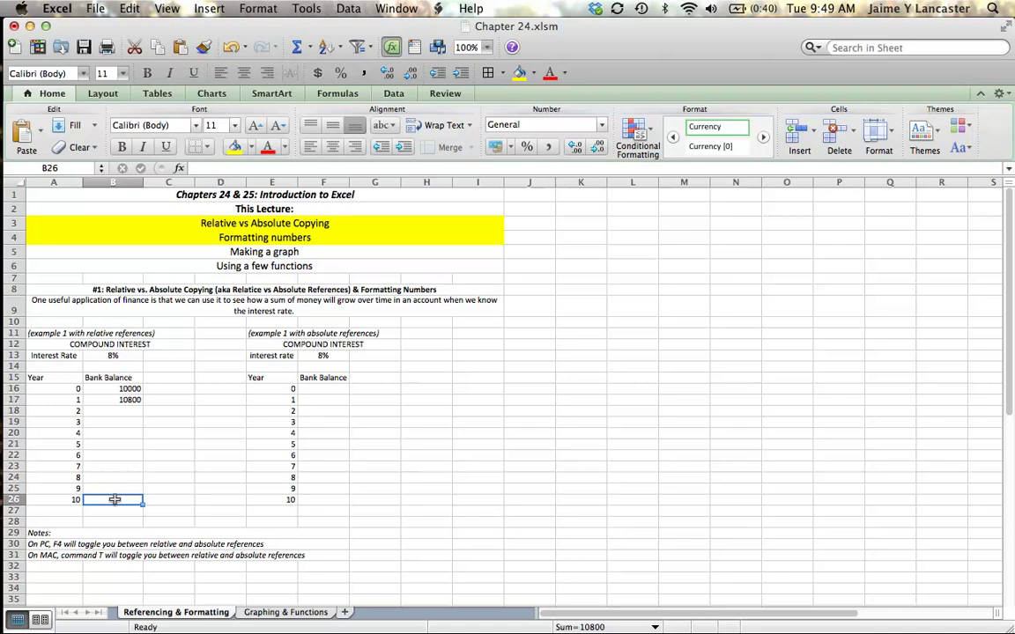
{"action": "left_click", "coordinate": [118, 412]}
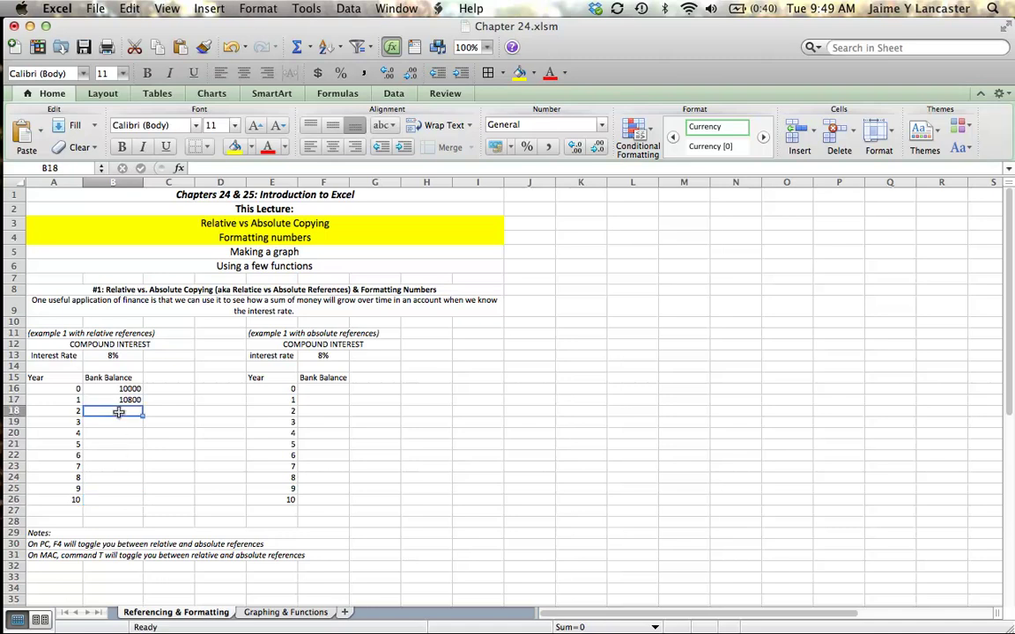
{"action": "type", "text": "="}
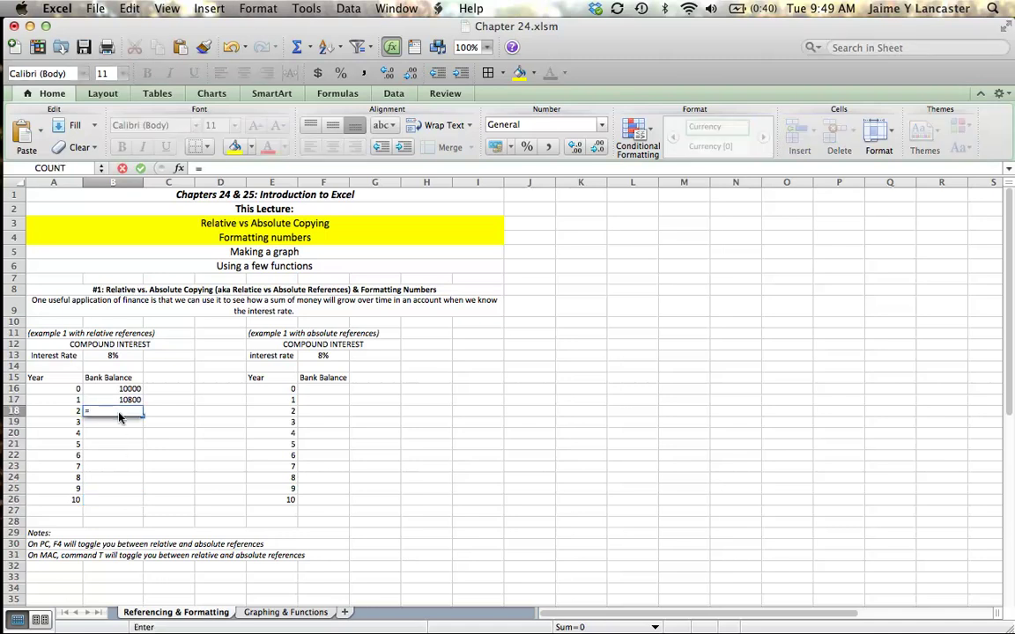
{"action": "left_click", "coordinate": [123, 401]}
{"action": "type", "text": "*(1+8%)"}
{"action": "key", "text": "Return"}
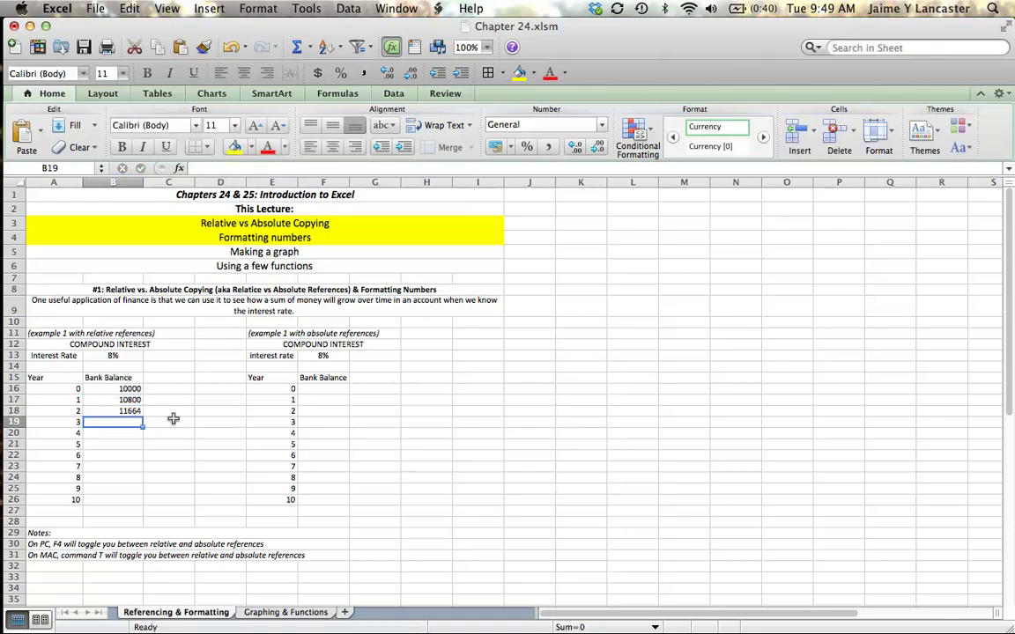
{"action": "left_click", "coordinate": [122, 410]}
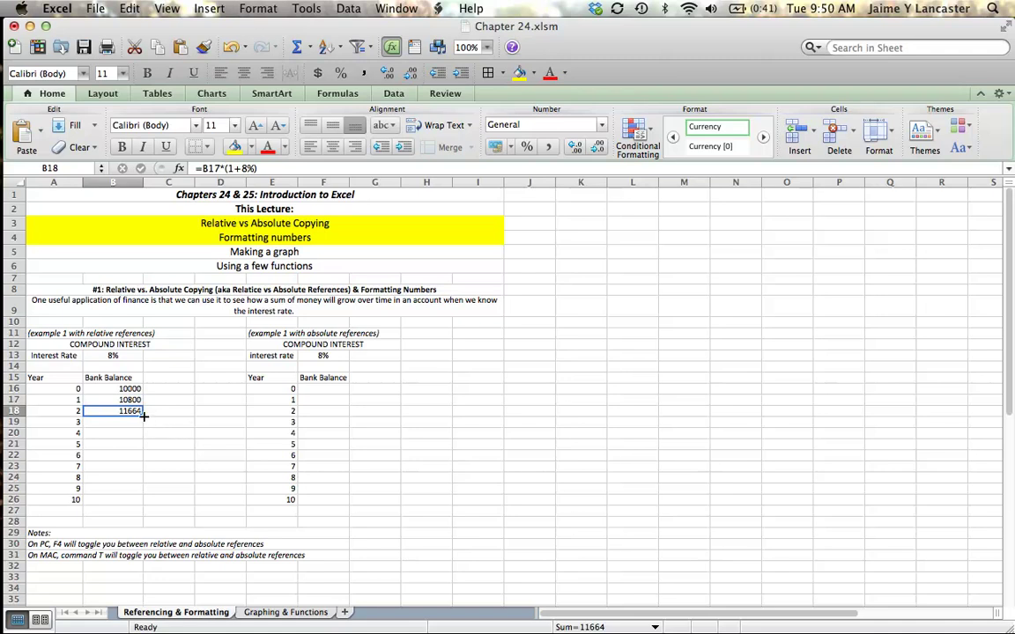
Step: Fill B18's formula down to B26, reaching 21589.24997, and check the copied formulas in B17–B20
{"action": "left_click_drag", "start_coordinate": [144, 416], "coordinate": [138, 500]}
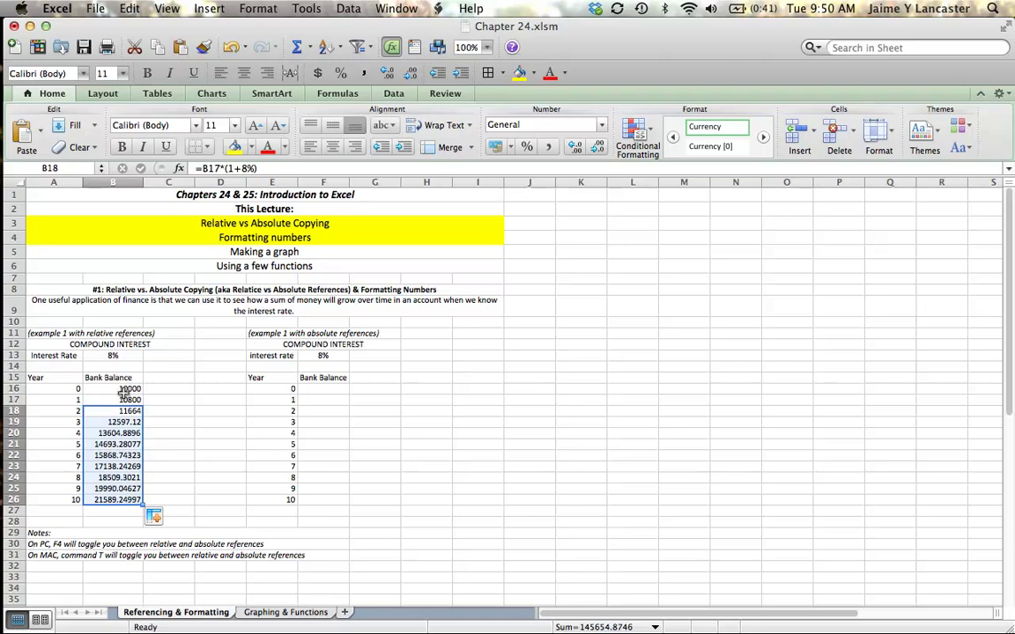
{"action": "left_click", "coordinate": [121, 401]}
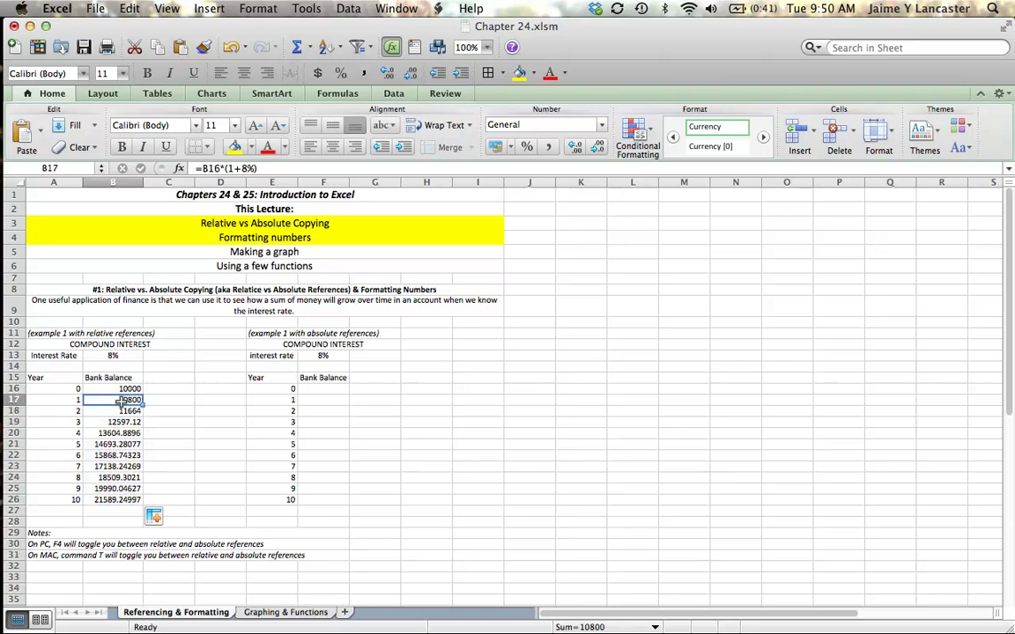
{"action": "left_click", "coordinate": [221, 168]}
{"action": "key", "text": "Return"}
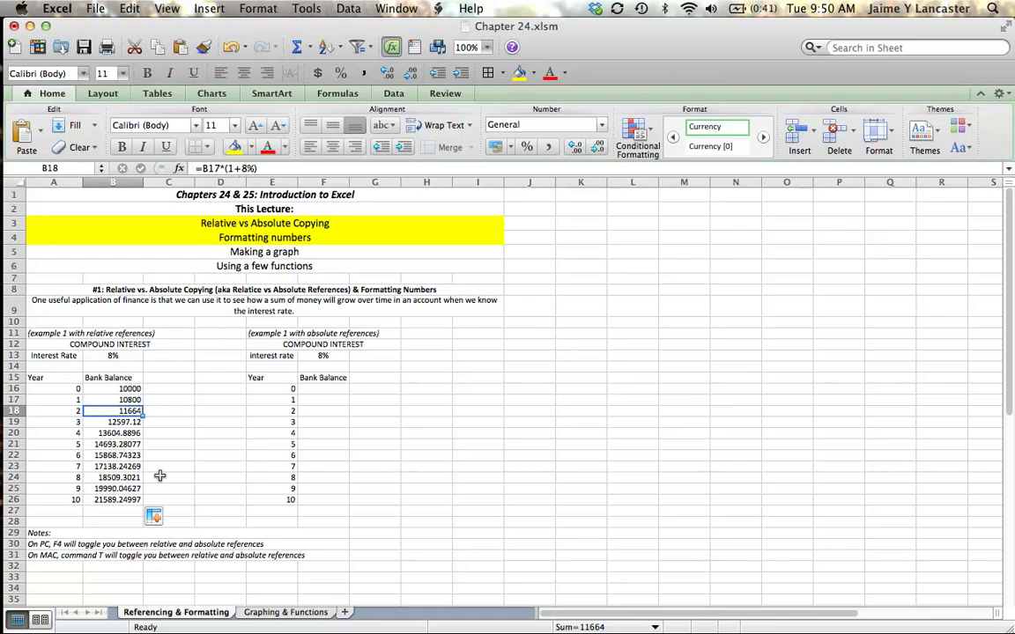
{"action": "key", "text": "Down"}
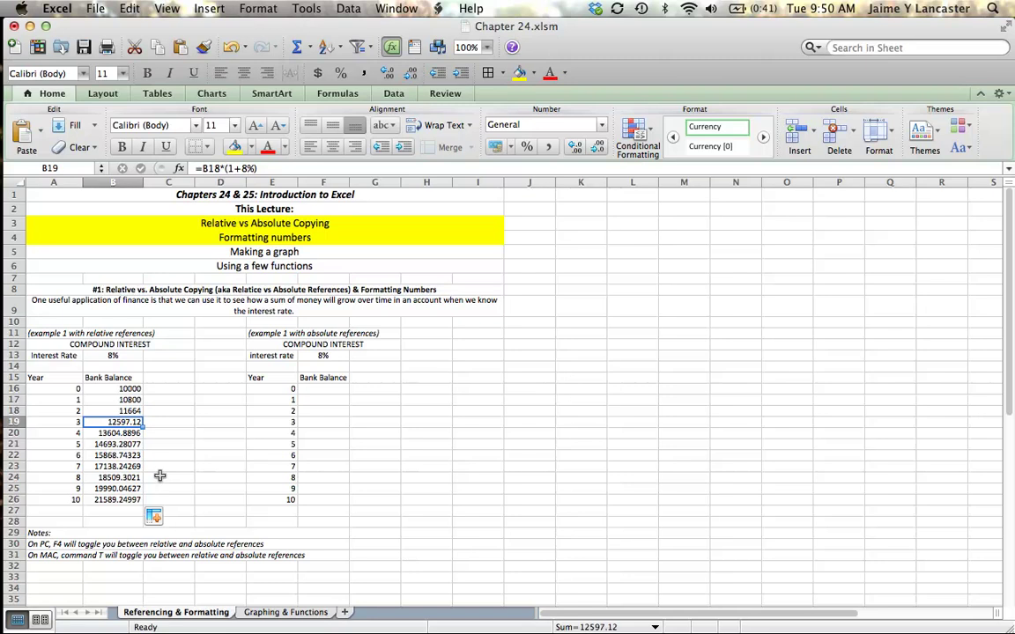
{"action": "key", "text": "Down"}
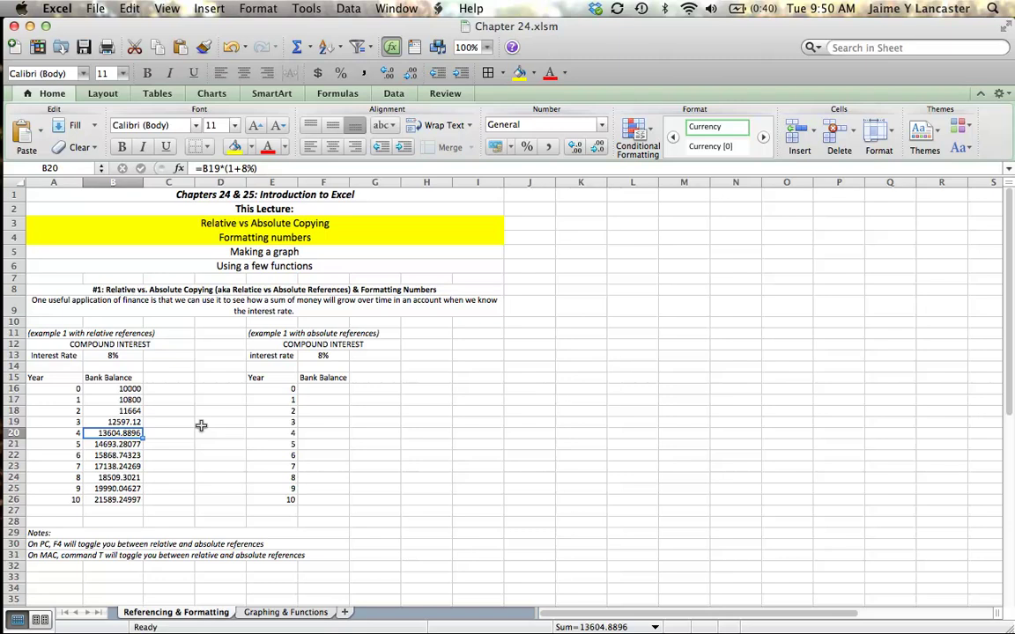
Step: Format B16:B26 as currency with no decimal places, showing $10,000 to $21,589
{"action": "left_click_drag", "start_coordinate": [115, 389], "coordinate": [116, 499]}
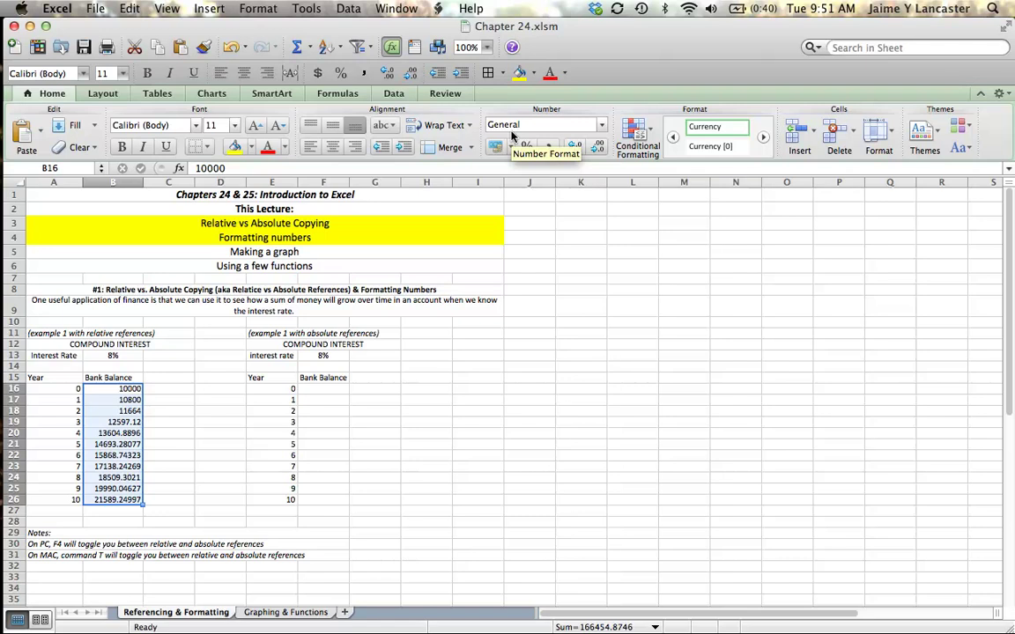
{"action": "left_click", "coordinate": [601, 126]}
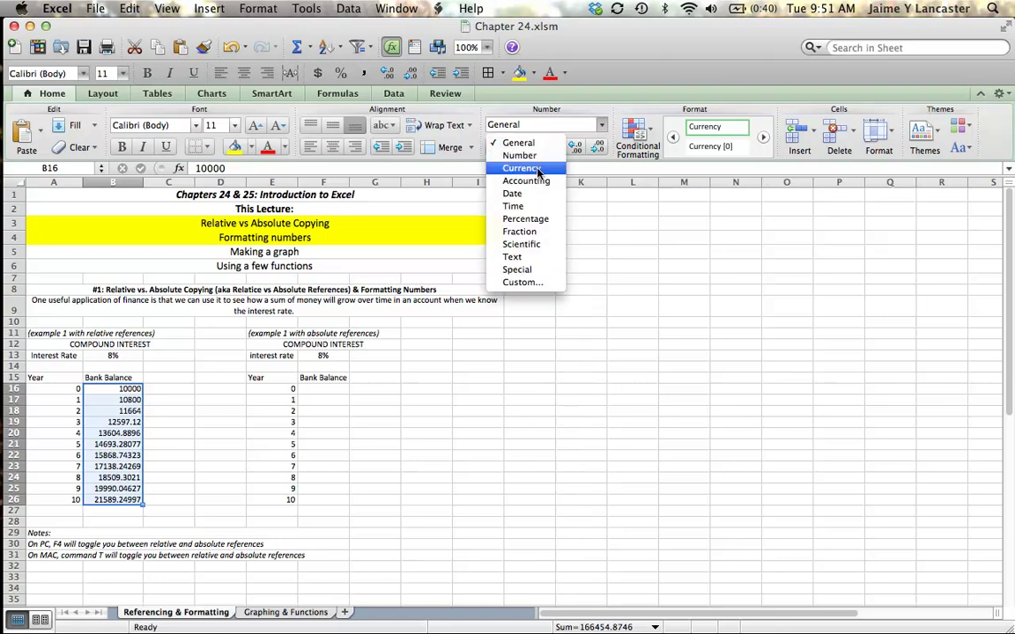
{"action": "left_click", "coordinate": [522, 167]}
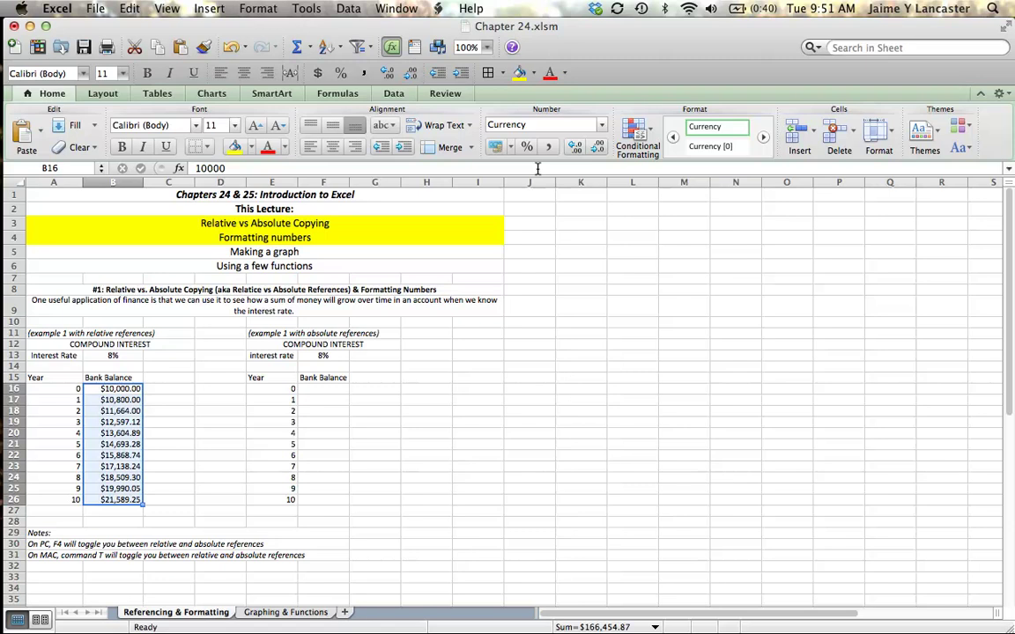
{"action": "left_click", "coordinate": [599, 148]}
{"action": "left_click", "coordinate": [599, 148]}
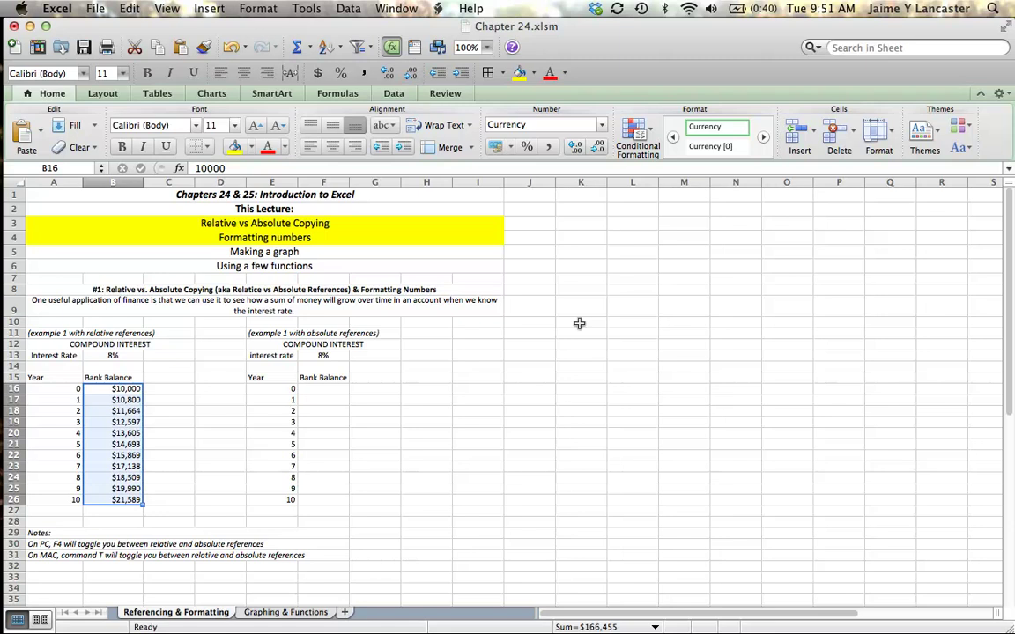
{"action": "left_click", "coordinate": [119, 366]}
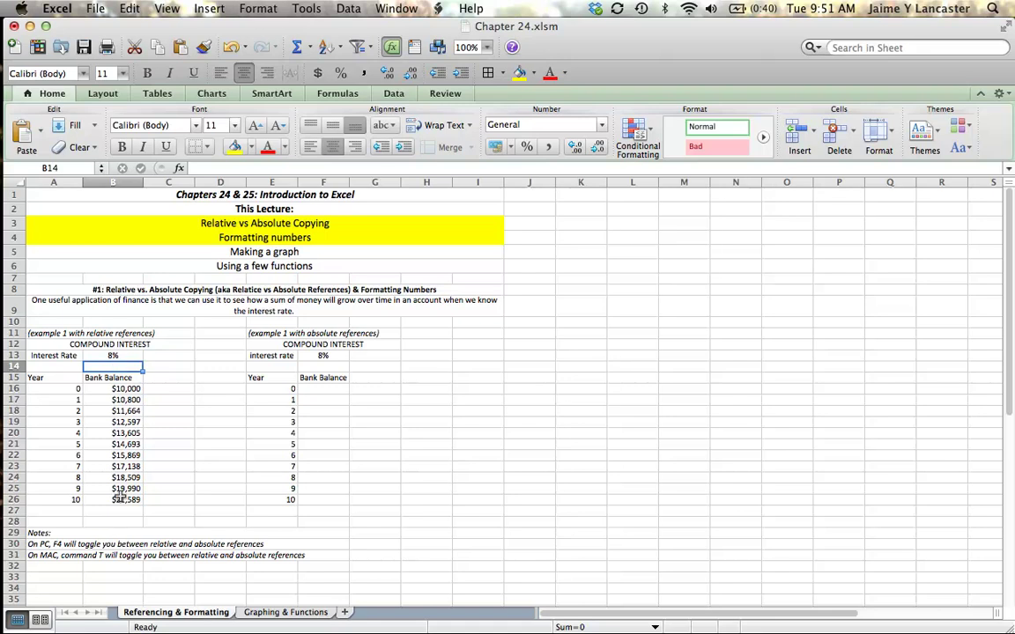
Step: Enter 10000 in F16 as the second table's year 0 balance and check the formulas below it
{"action": "left_click", "coordinate": [326, 389]}
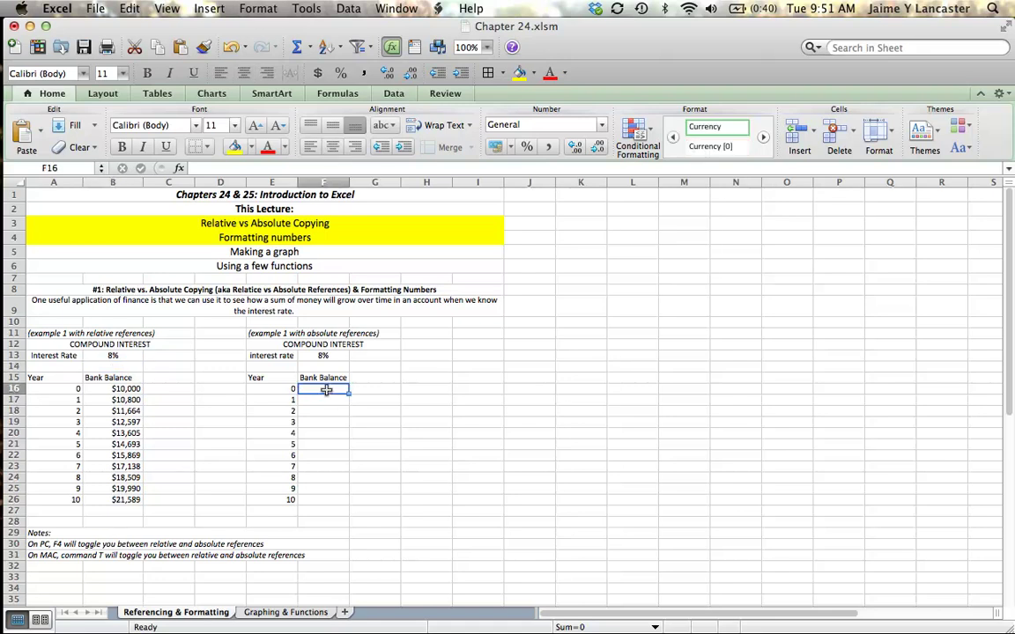
{"action": "type", "text": "10000"}
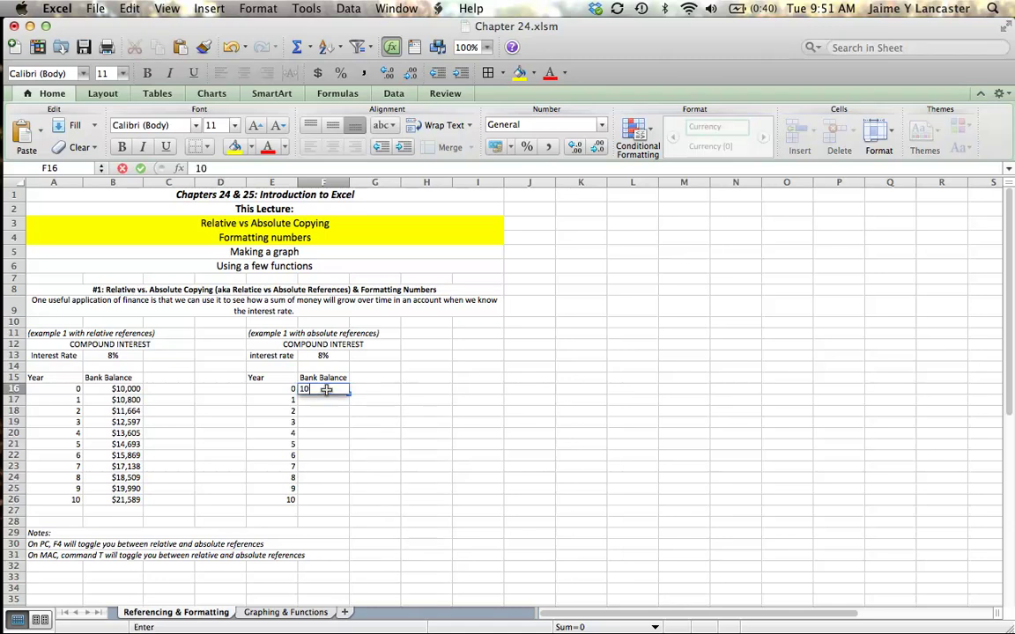
{"action": "key", "text": "Return"}
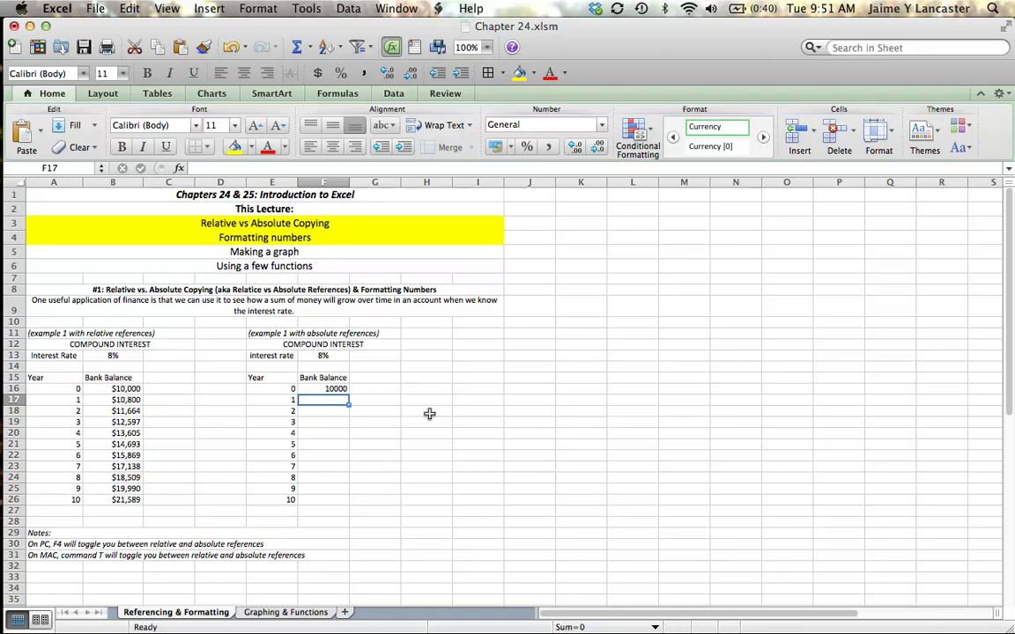
{"action": "left_click", "coordinate": [280, 400]}
{"action": "key", "text": "Down"}
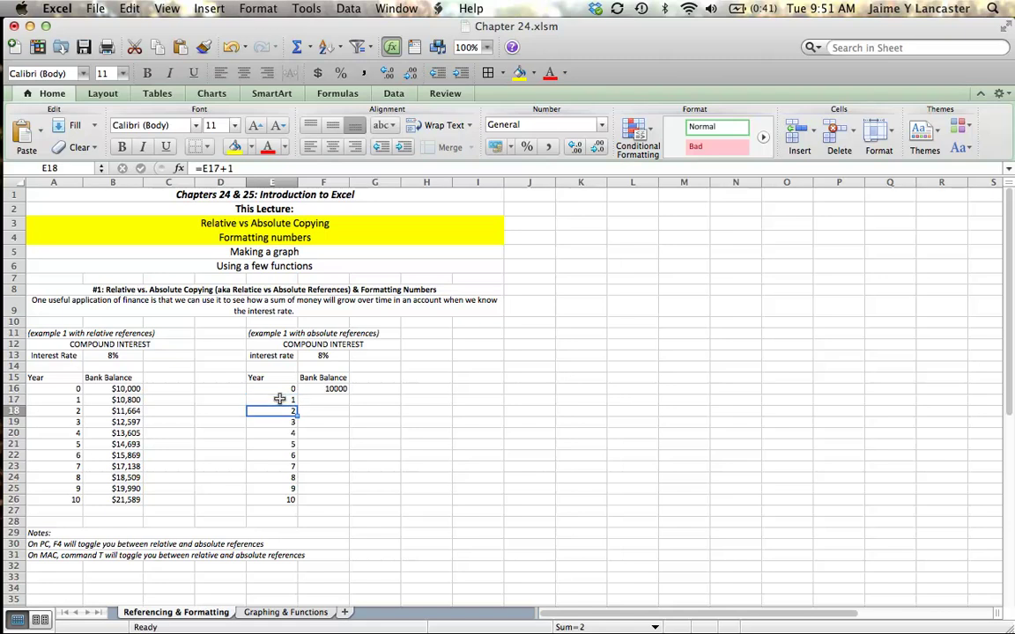
Step: Enter =F16*(1+$F$13) in F17, locking the 8% rate cell, for a year 1 balance of 10800
{"action": "left_click", "coordinate": [338, 400]}
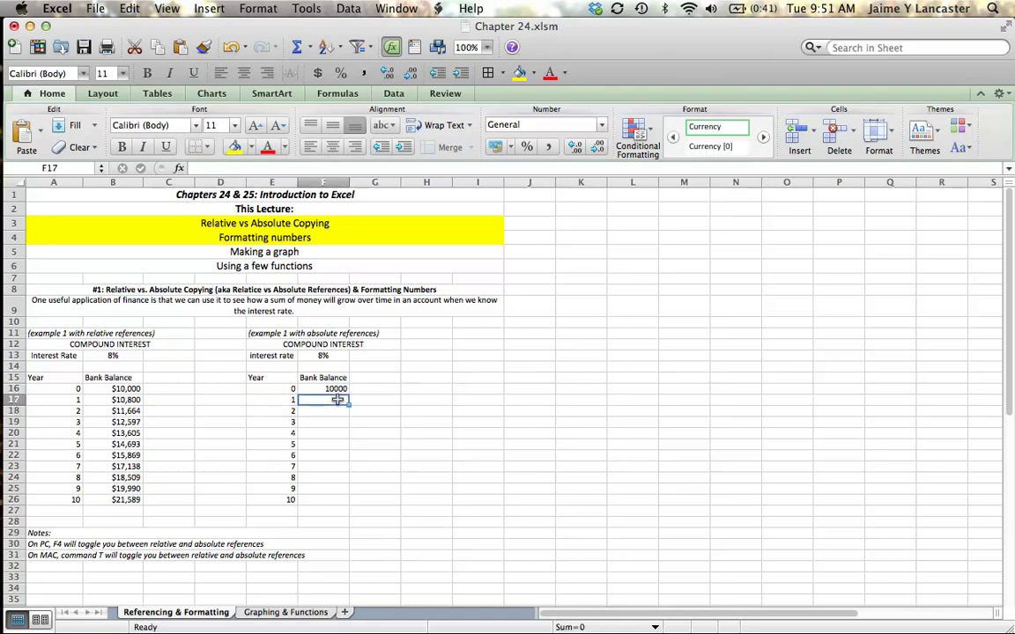
{"action": "type", "text": "="}
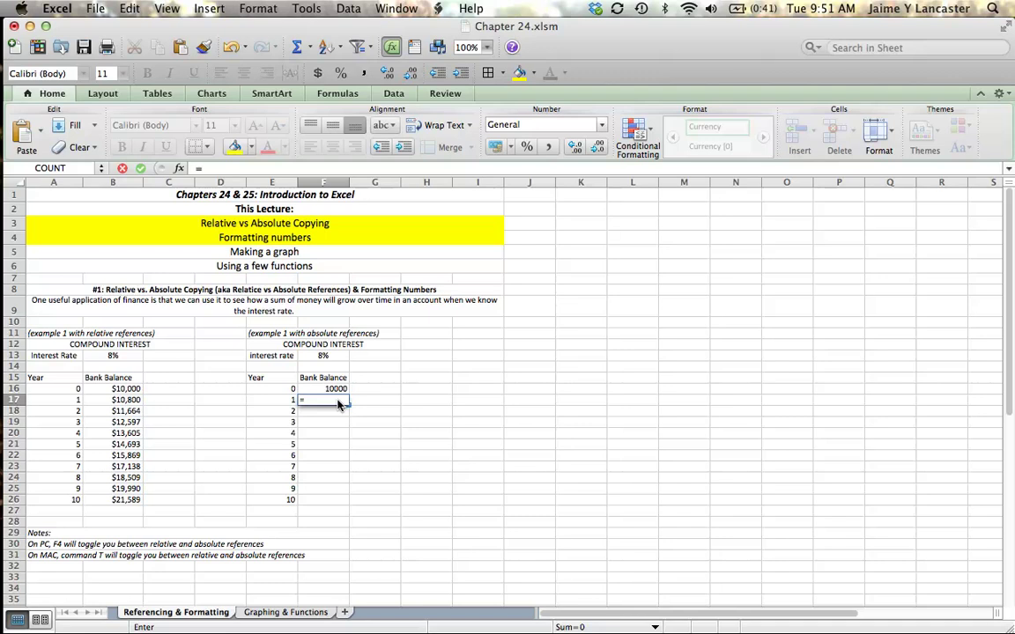
{"action": "left_click", "coordinate": [334, 389]}
{"action": "type", "text": "*(1+"}
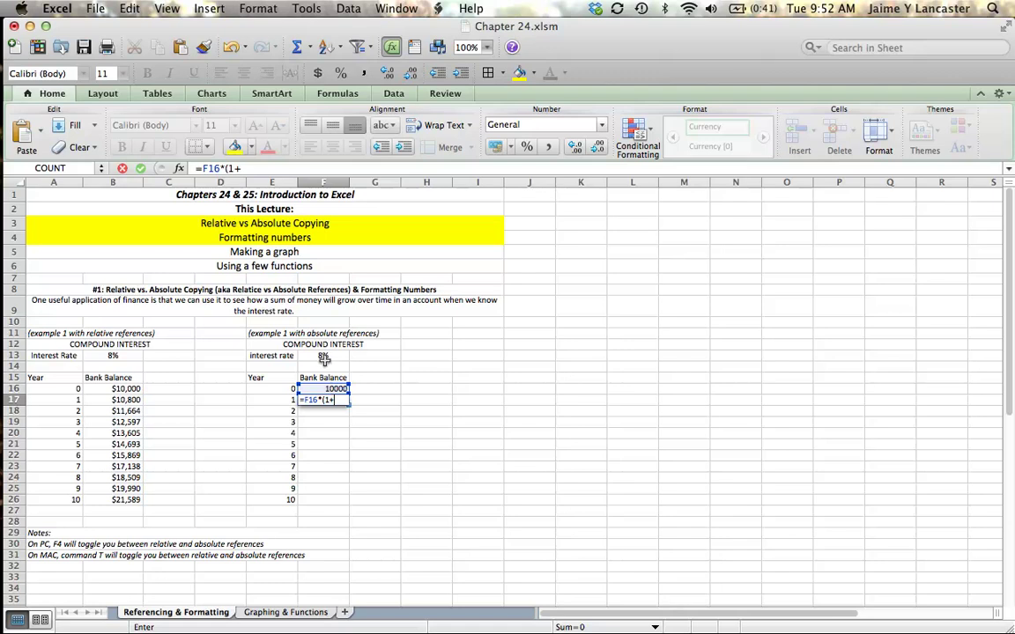
{"action": "left_click", "coordinate": [324, 356]}
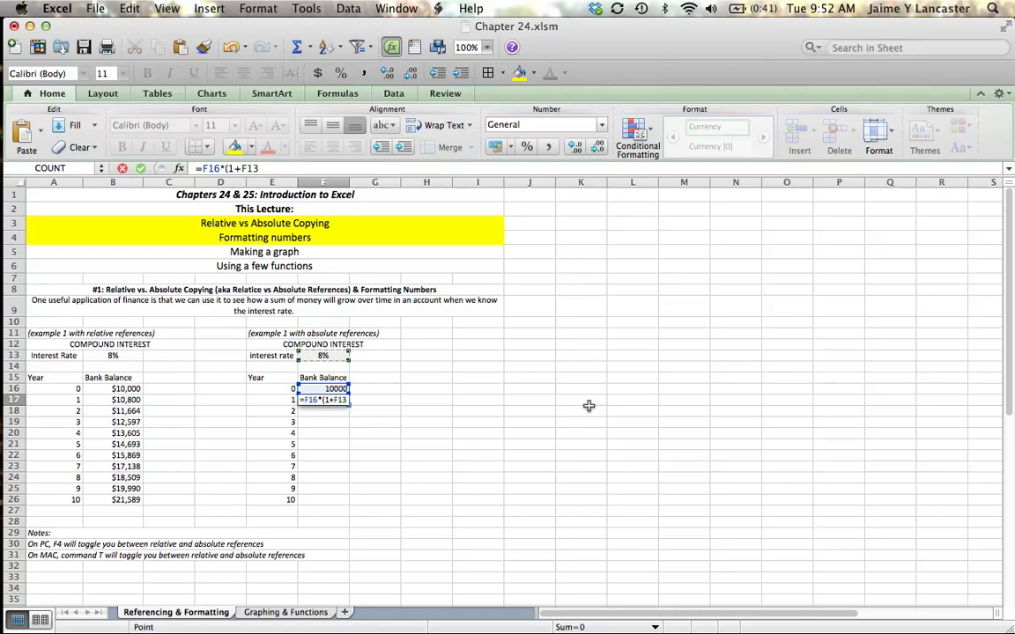
{"action": "key", "text": "super+t"}
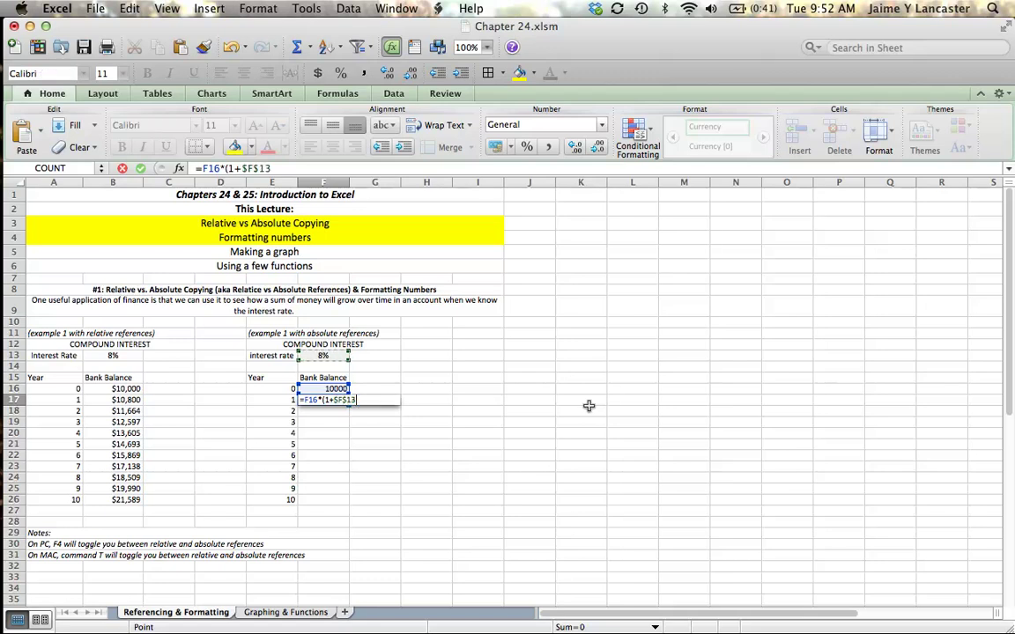
{"action": "type", "text": ")"}
{"action": "key", "text": "Return"}
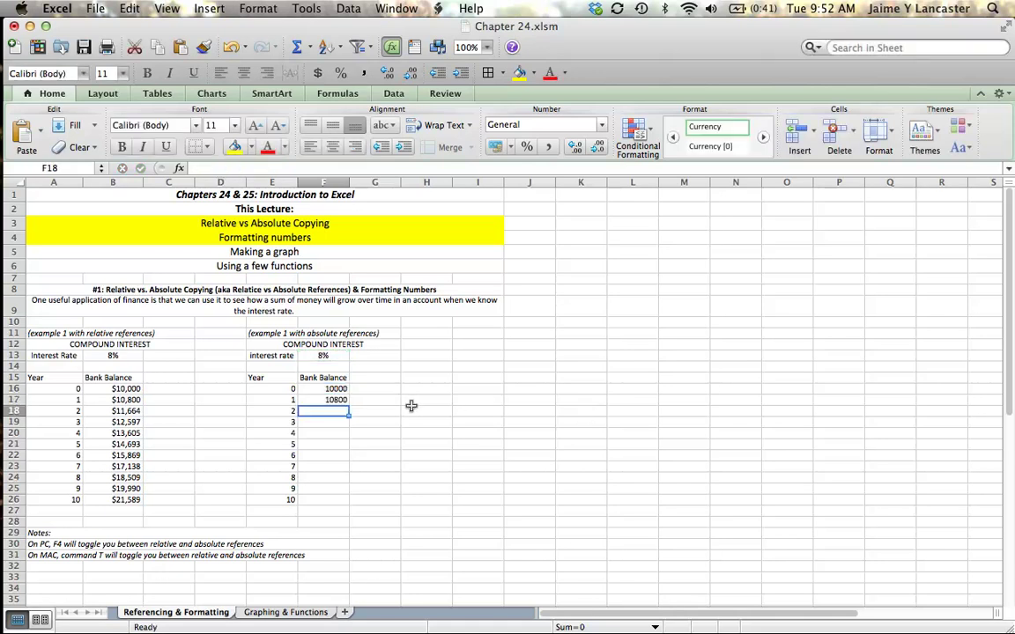
Step: Fill F17's formula down to F26 and format F16:F26 as currency, $10,000 to $21,589
{"action": "left_click", "coordinate": [339, 400]}
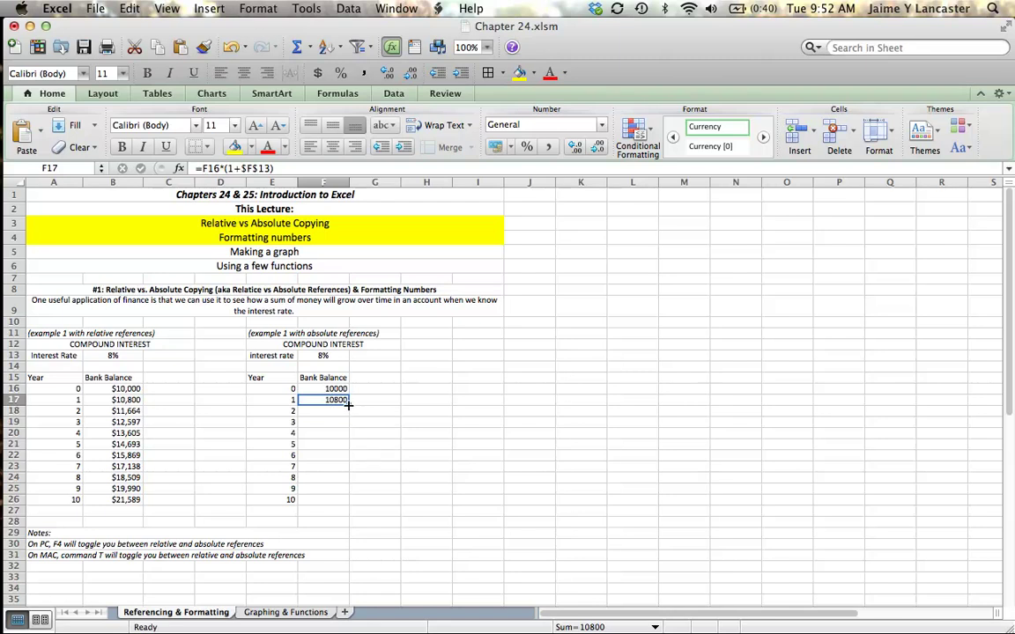
{"action": "left_click_drag", "start_coordinate": [349, 405], "coordinate": [342, 502]}
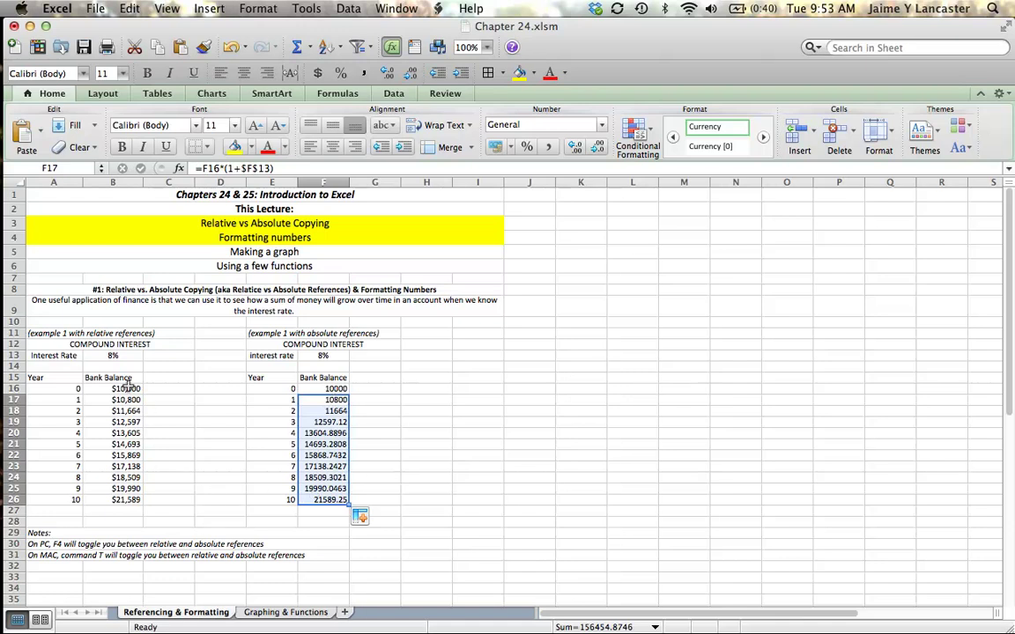
{"action": "left_click_drag", "start_coordinate": [315, 389], "coordinate": [323, 500]}
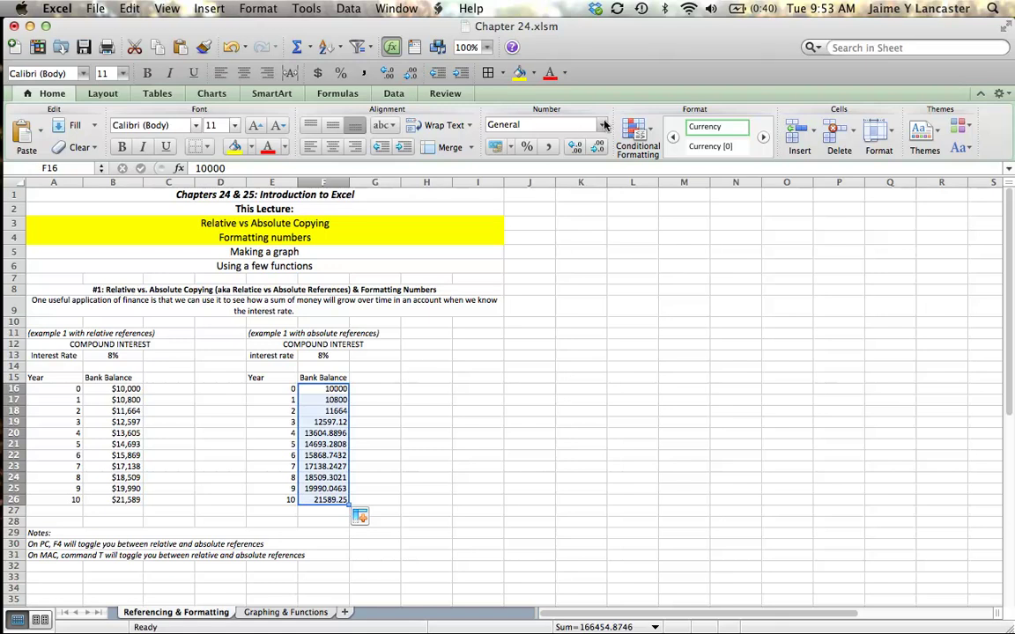
{"action": "left_click", "coordinate": [547, 124]}
{"action": "left_click", "coordinate": [513, 171]}
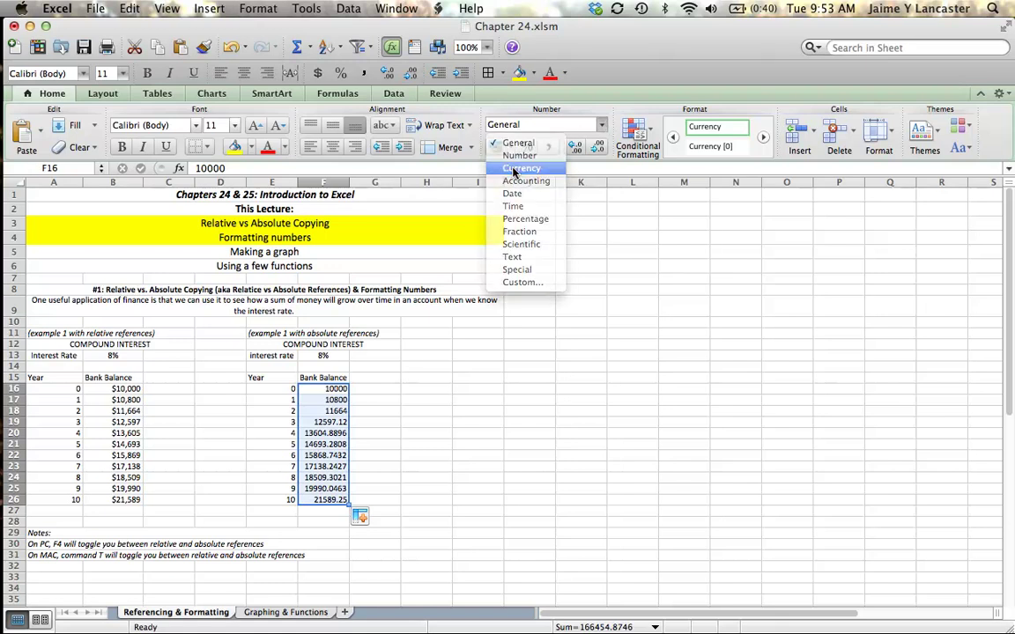
{"action": "left_click", "coordinate": [401, 478]}
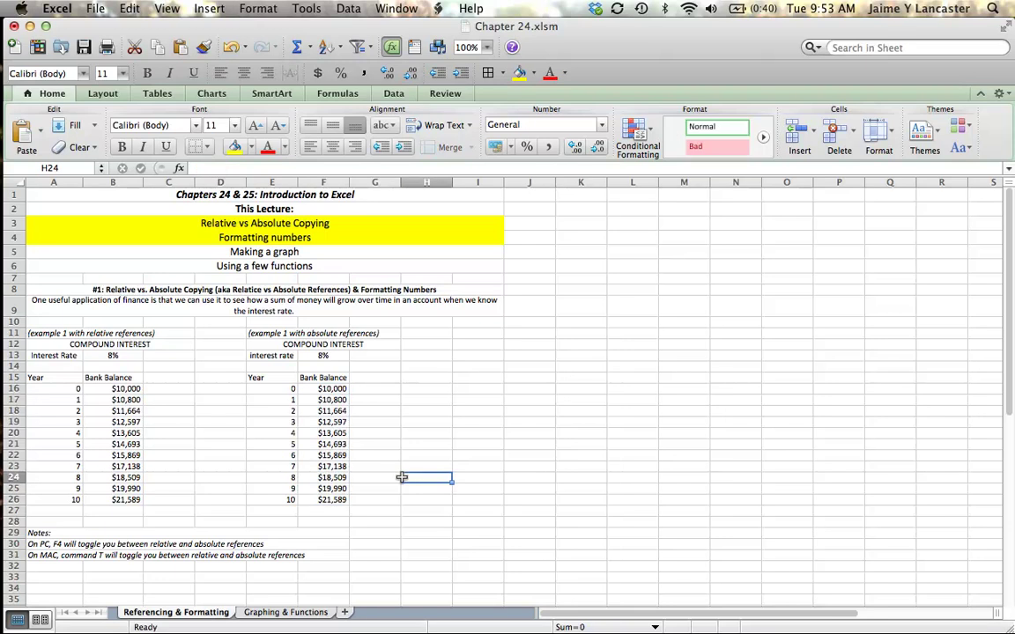
{"action": "left_click", "coordinate": [326, 356]}
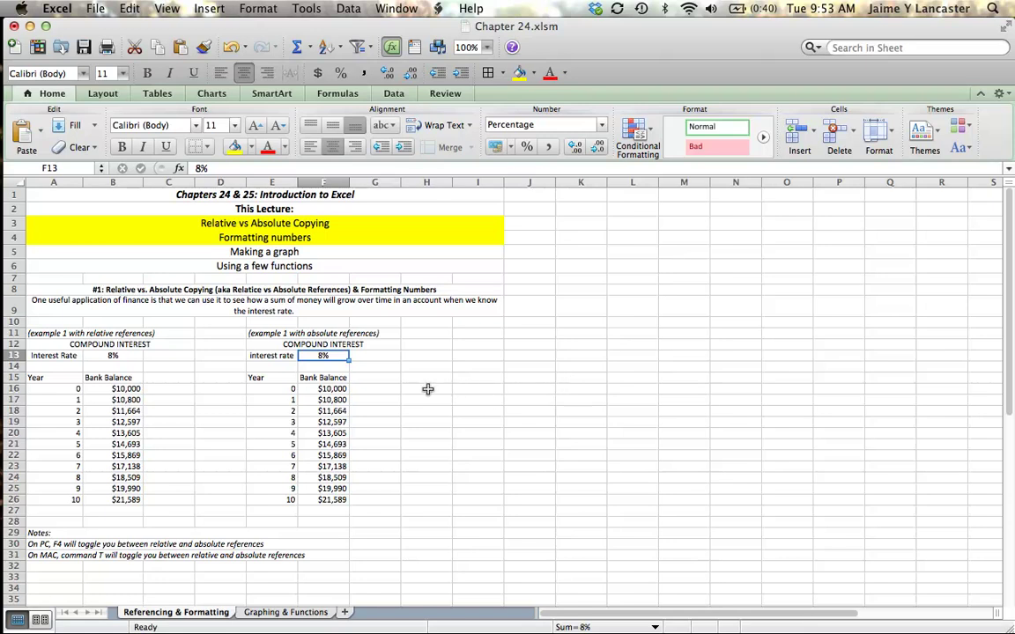
{"action": "left_click", "coordinate": [332, 388]}
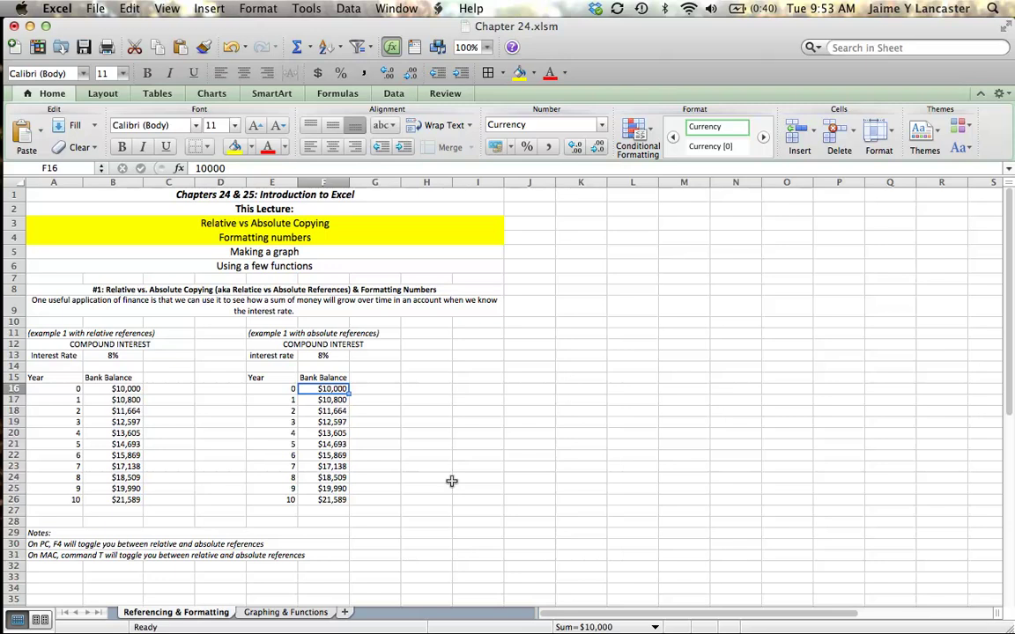
{"action": "left_click", "coordinate": [332, 499]}
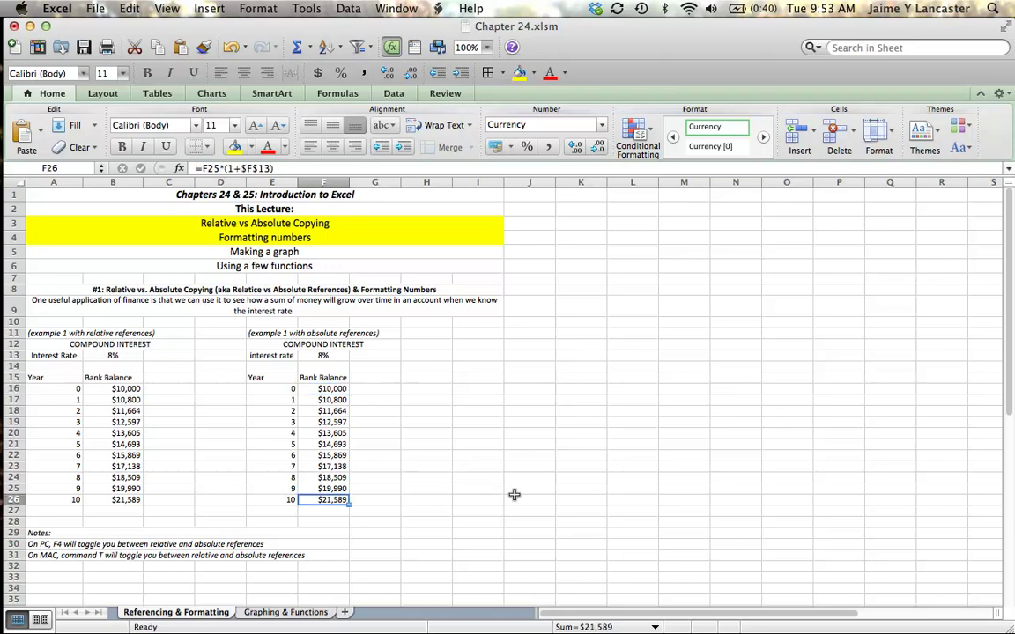
{"action": "left_click", "coordinate": [322, 355]}
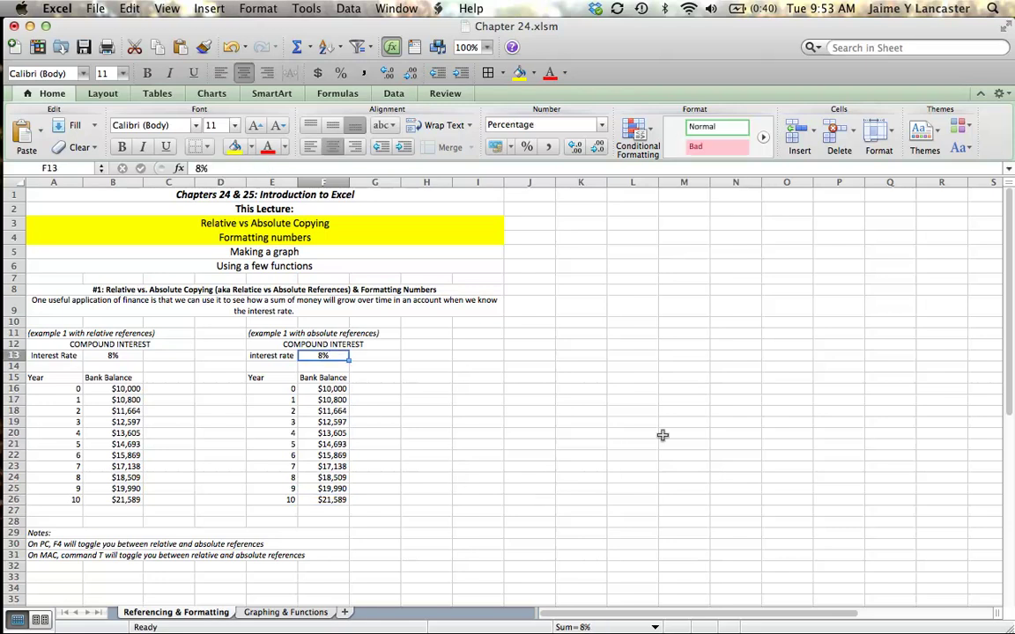
Step: Change the F13 rate to 6%, then to 10%, and check the $25,937 year 10 balance
{"action": "type", "text": "6%"}
{"action": "key", "text": "Return"}
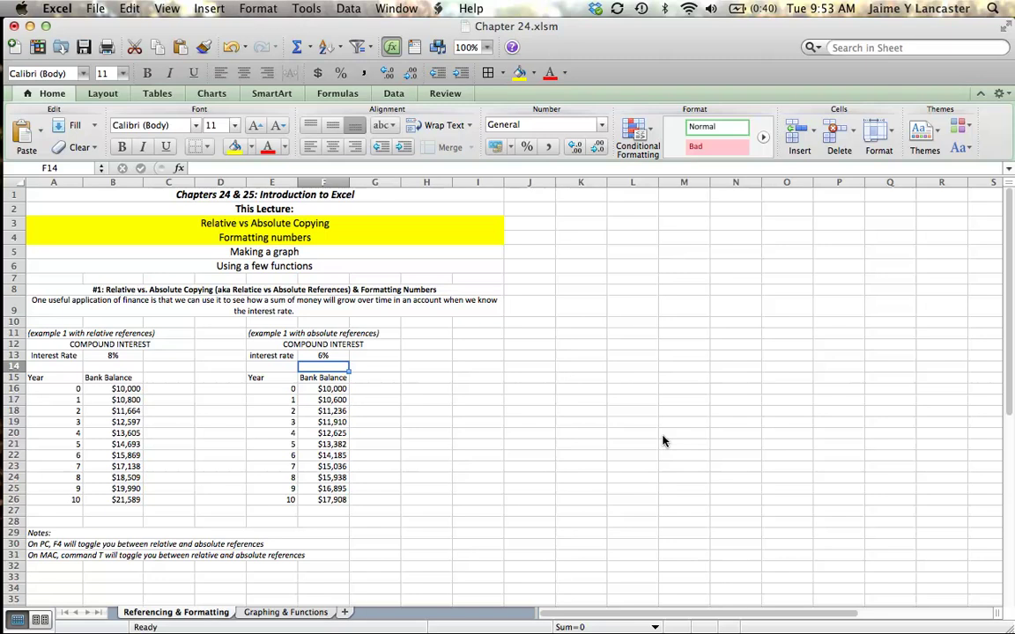
{"action": "key", "text": "Up"}
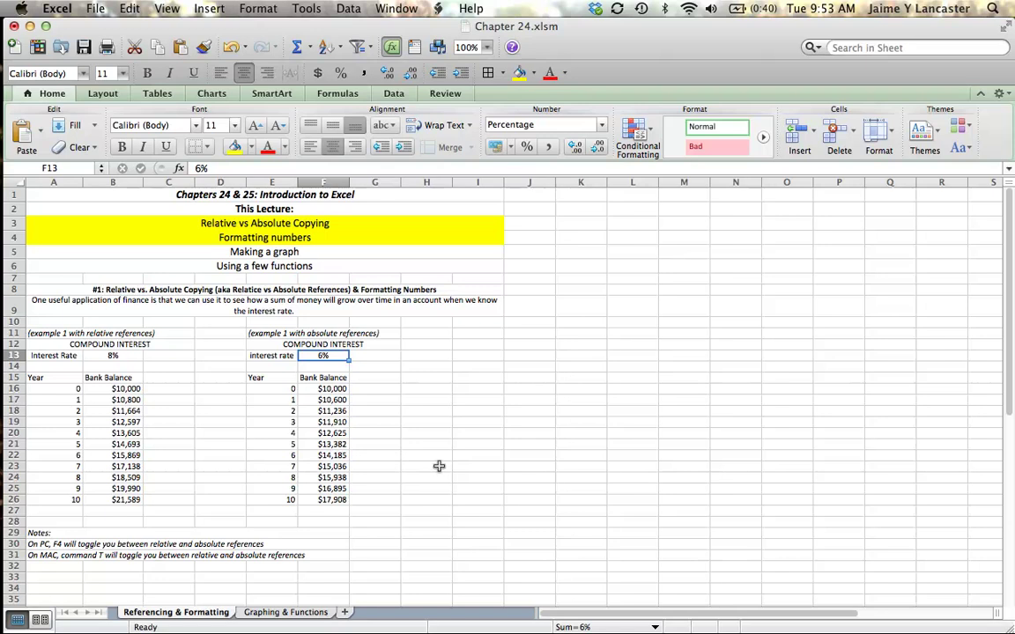
{"action": "type", "text": "10"}
{"action": "key", "text": "Return"}
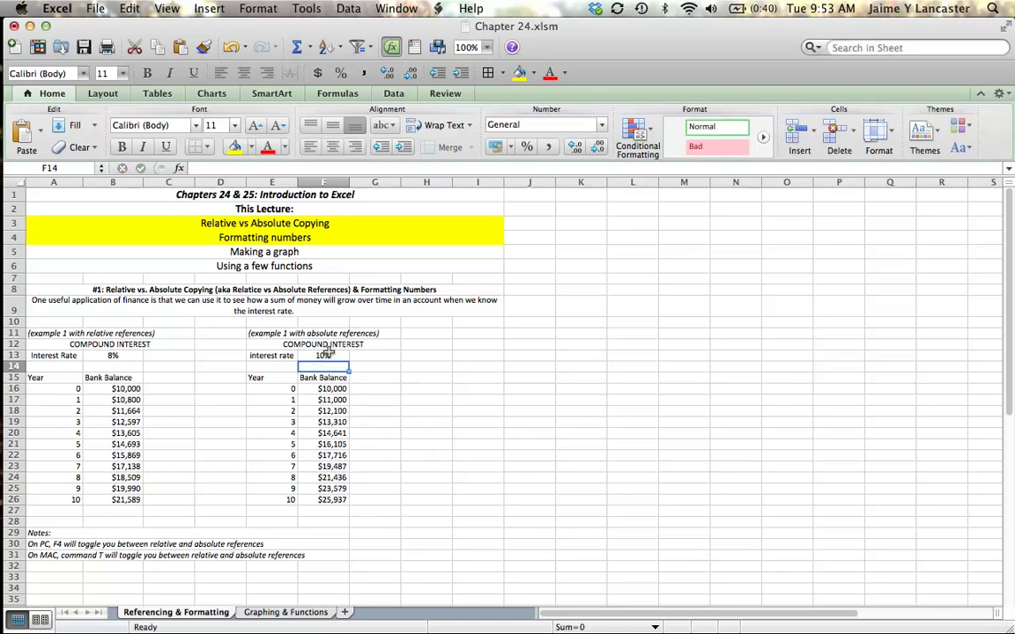
{"action": "left_click", "coordinate": [326, 500]}
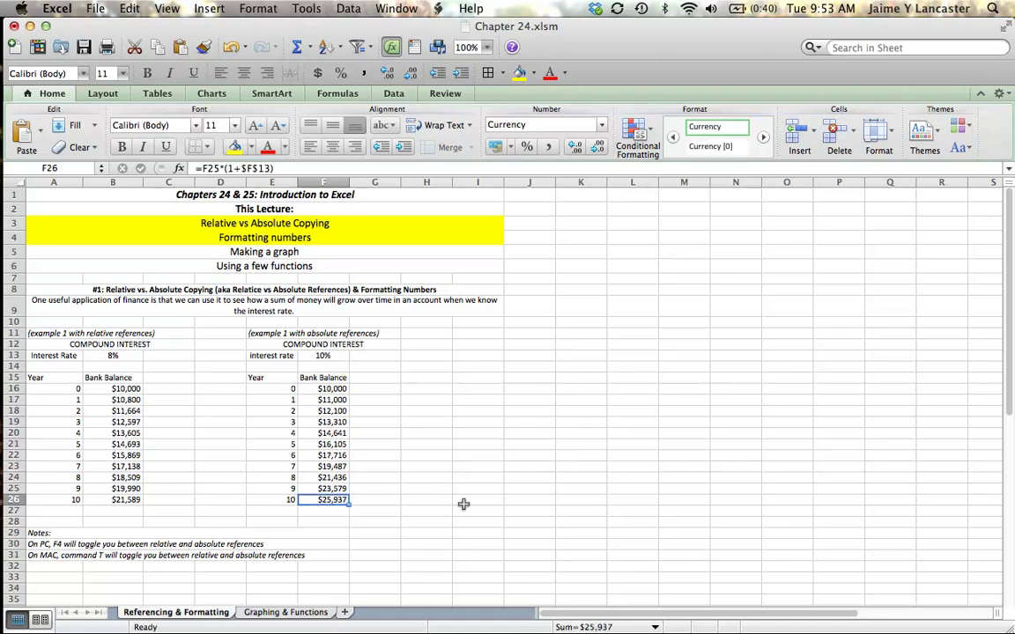